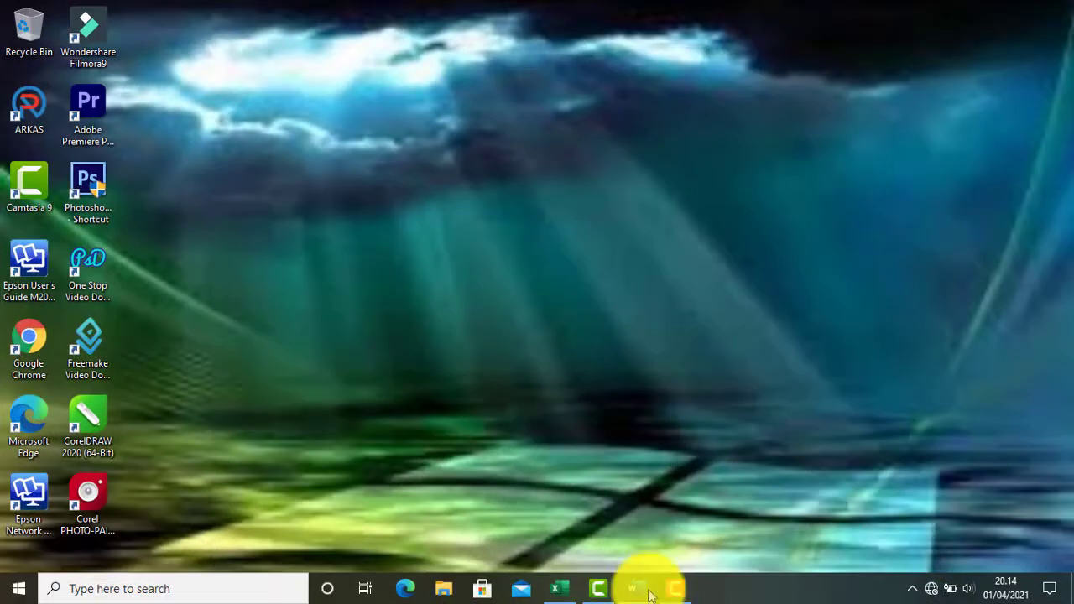
Bring the SURAT PERNYATAAN letter document back to the front from the taskbar
click(636, 588)
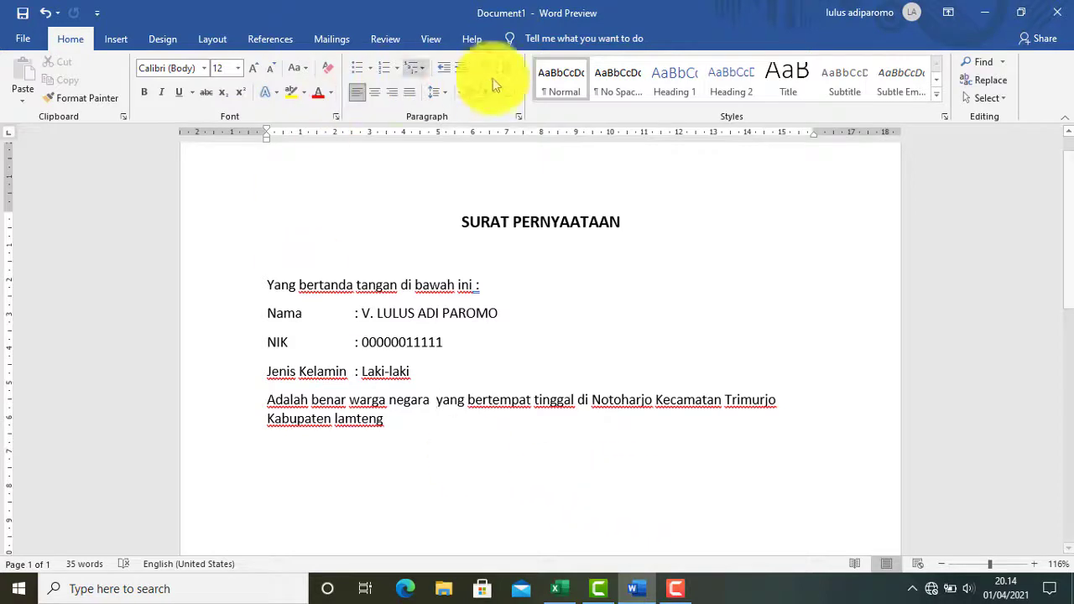
Open the AutoCorrect dialog from the Proofing page of Word Options
click(21, 39)
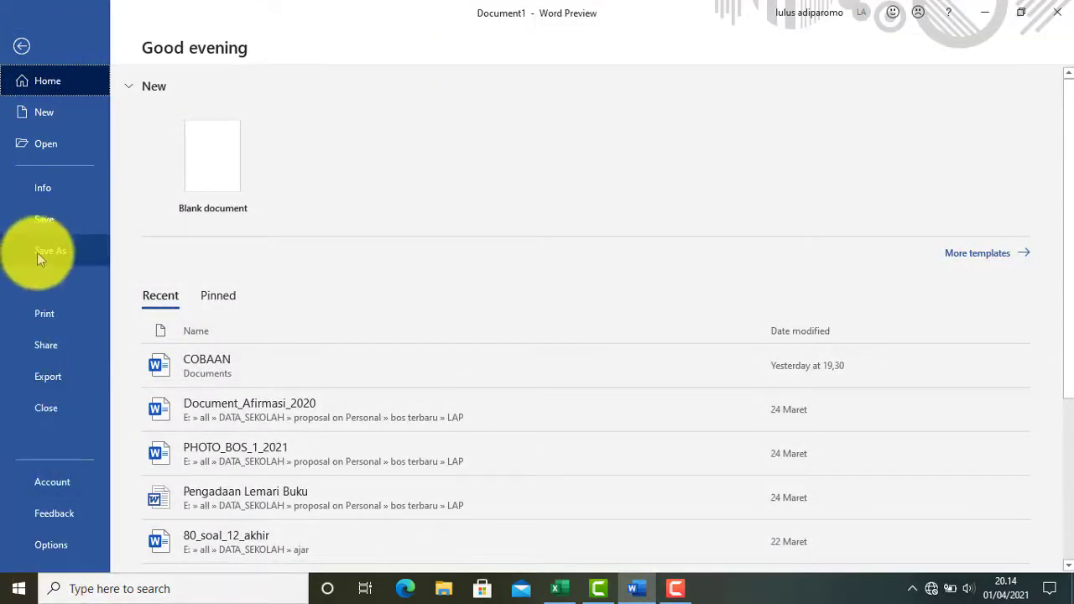
click(52, 547)
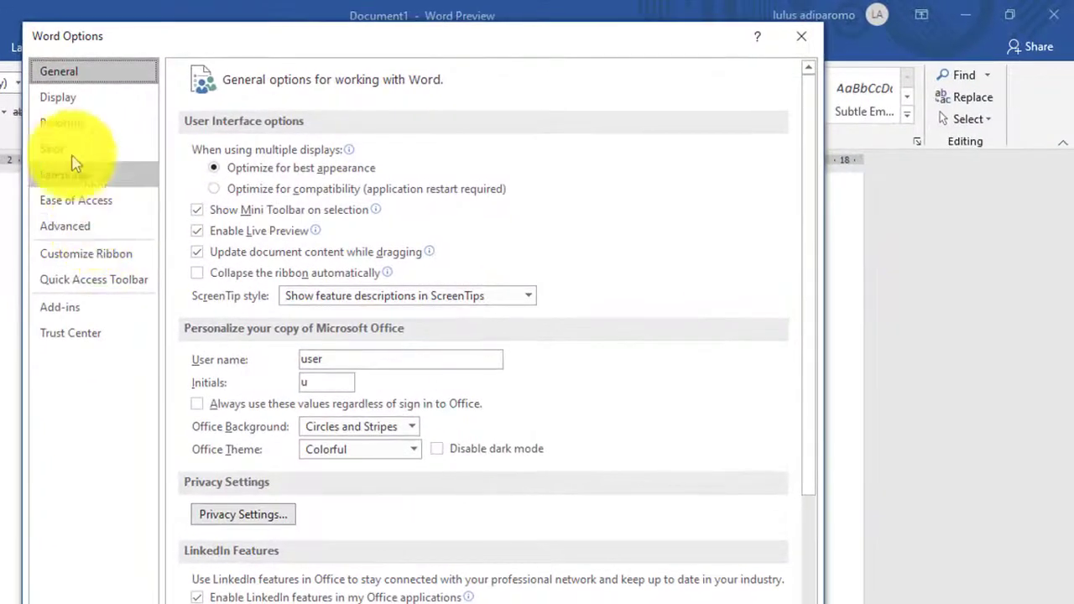
click(60, 126)
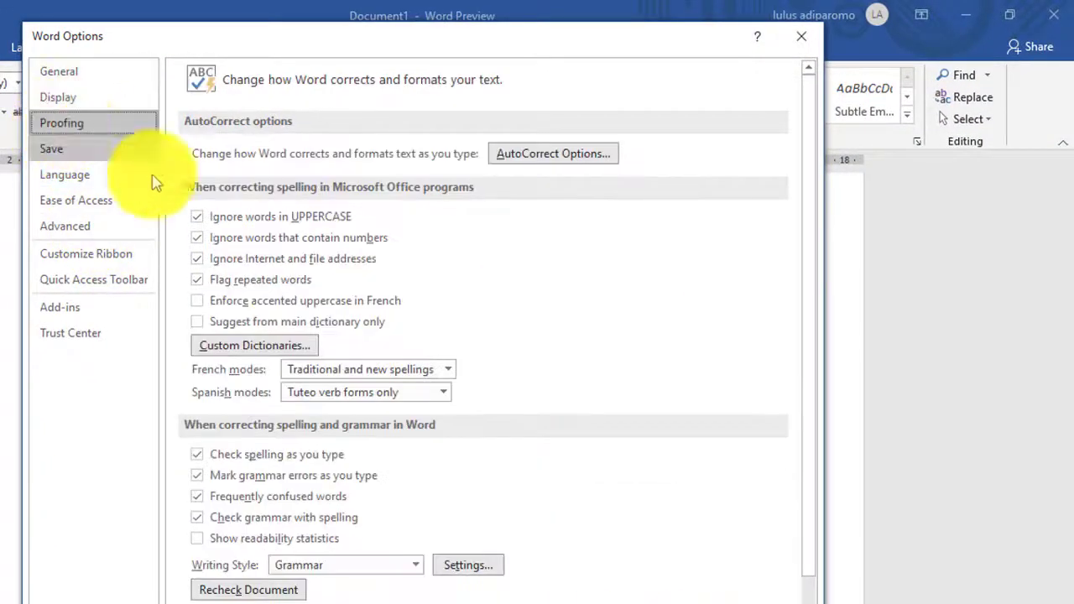
click(579, 153)
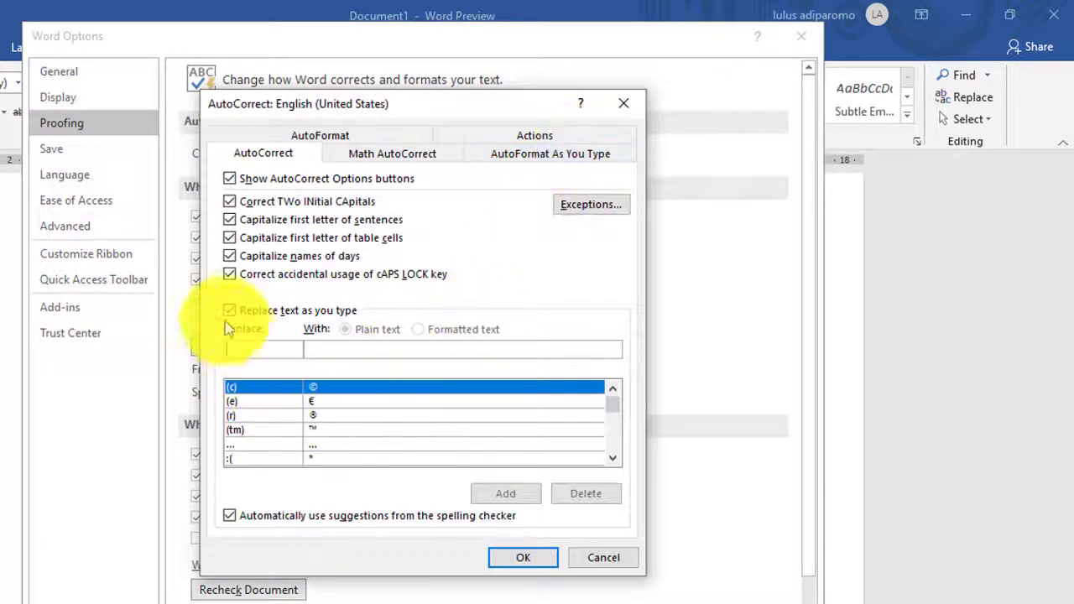
Add an AutoCorrect entry replacing 'ind' with 'Indonesia' and close the dialog
click(230, 310)
click(229, 310)
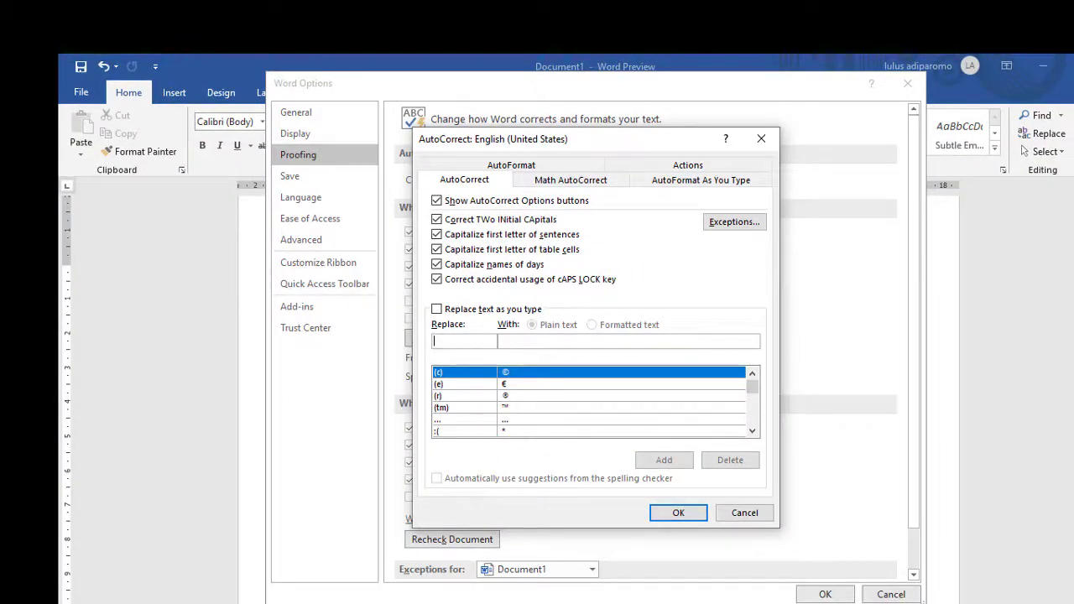
text(i)
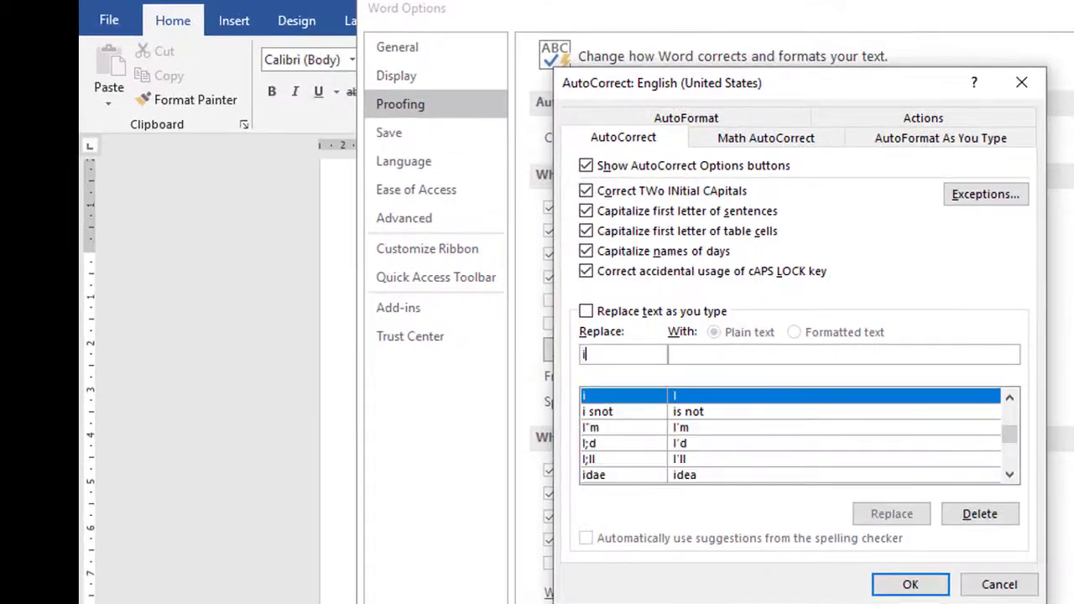
key(BackSpace)
text(i)
text(ND)
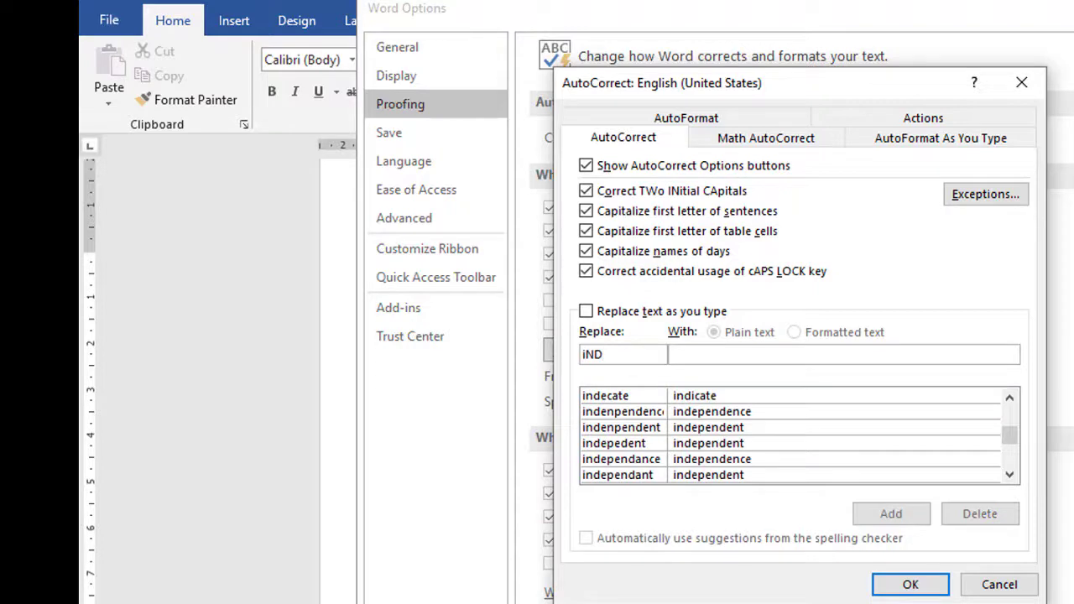
key(BackSpace)
key(BackSpace)
key(BackSpace)
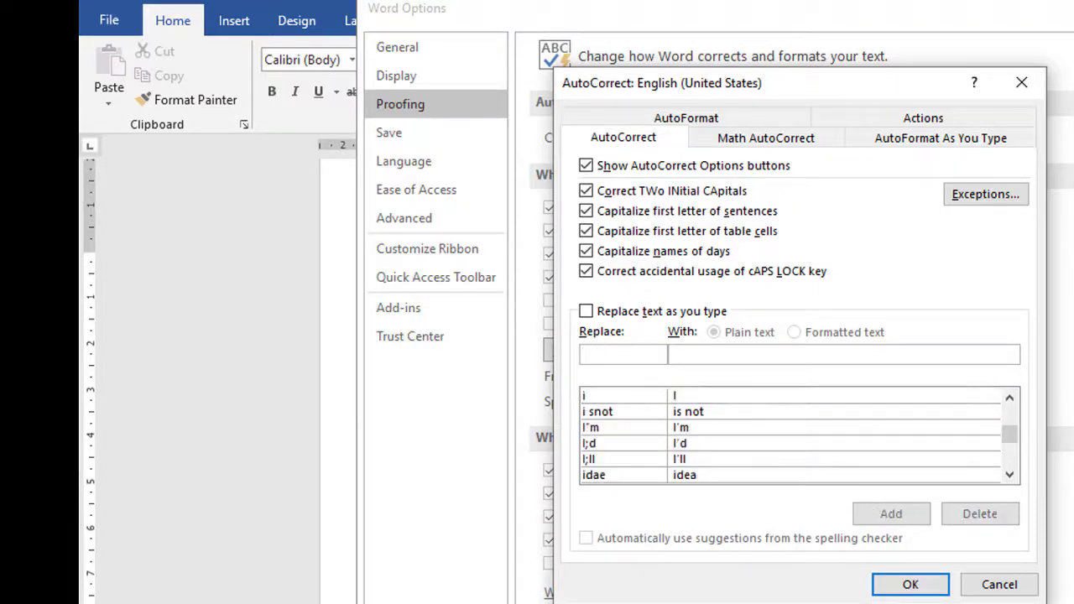
text(ind)
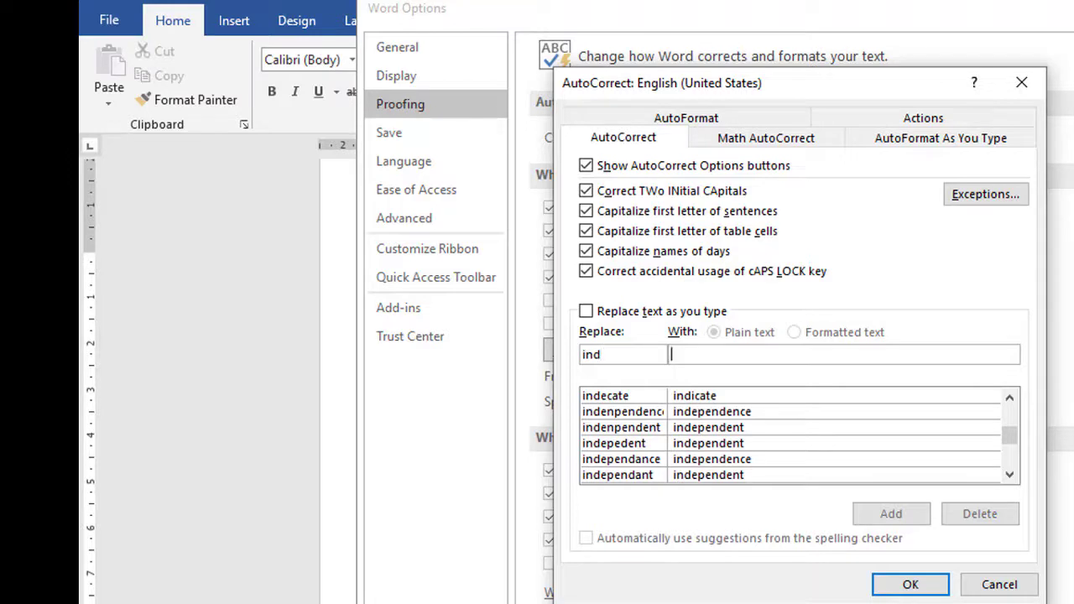
text(Indonesia)
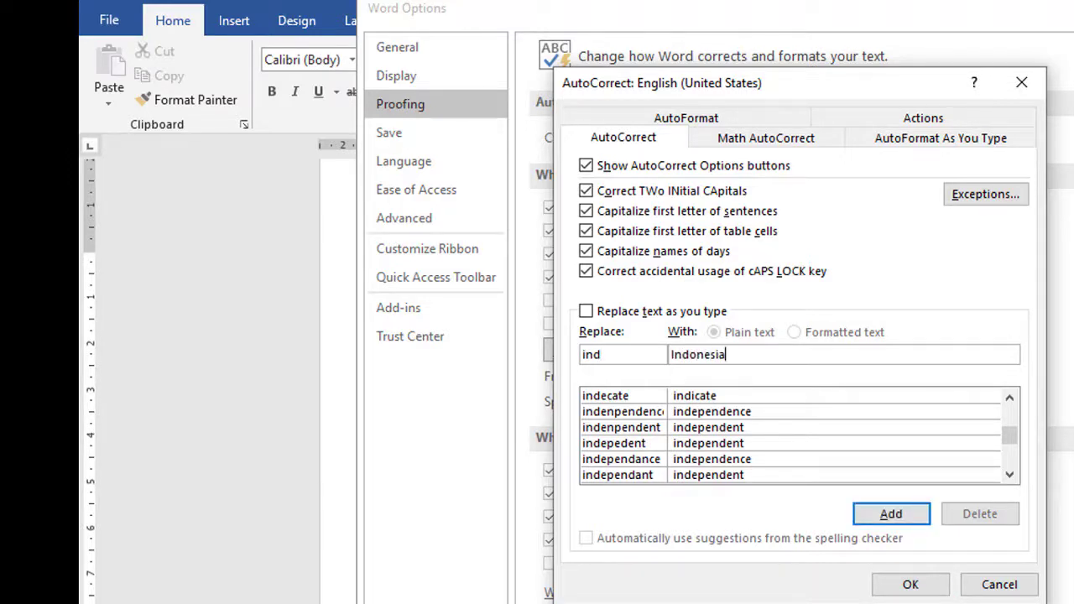
click(915, 516)
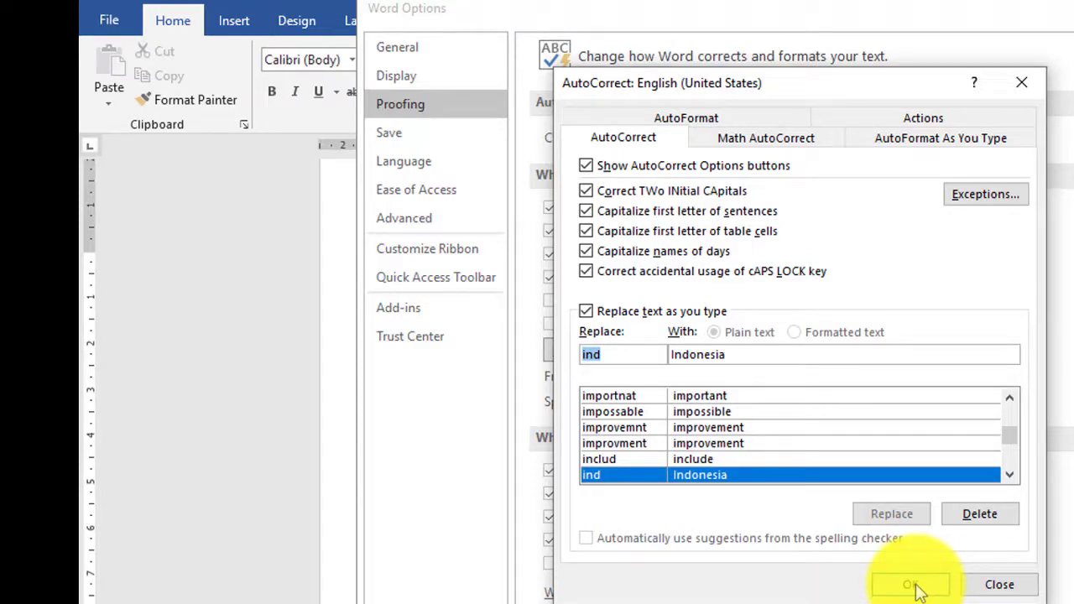
click(915, 585)
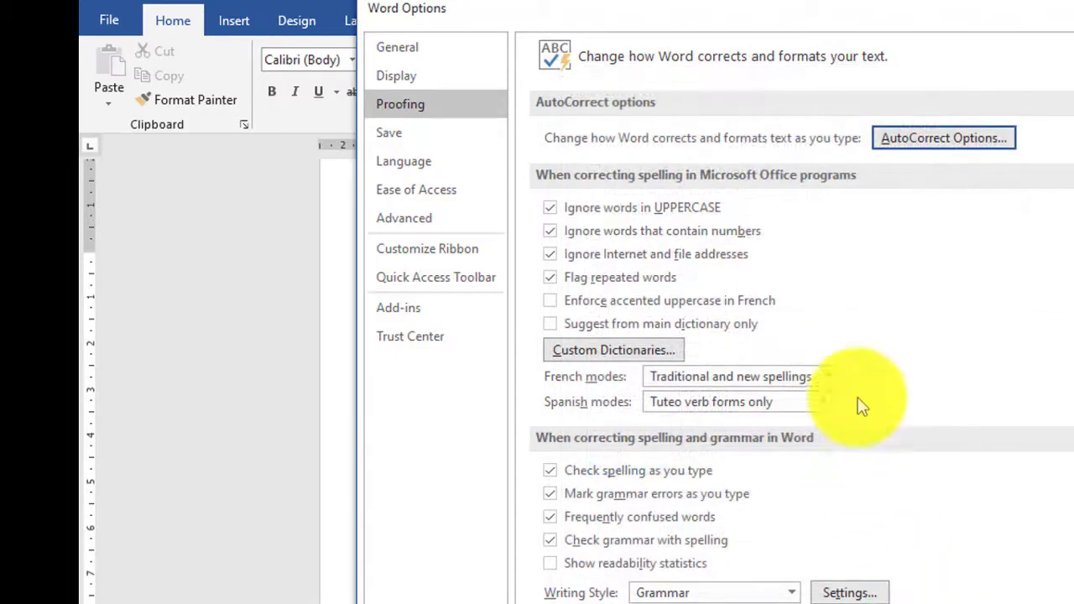
Add an AutoCorrect entry replacing 'BDL' with 'Bandar Lampung' and close the dialog
click(960, 136)
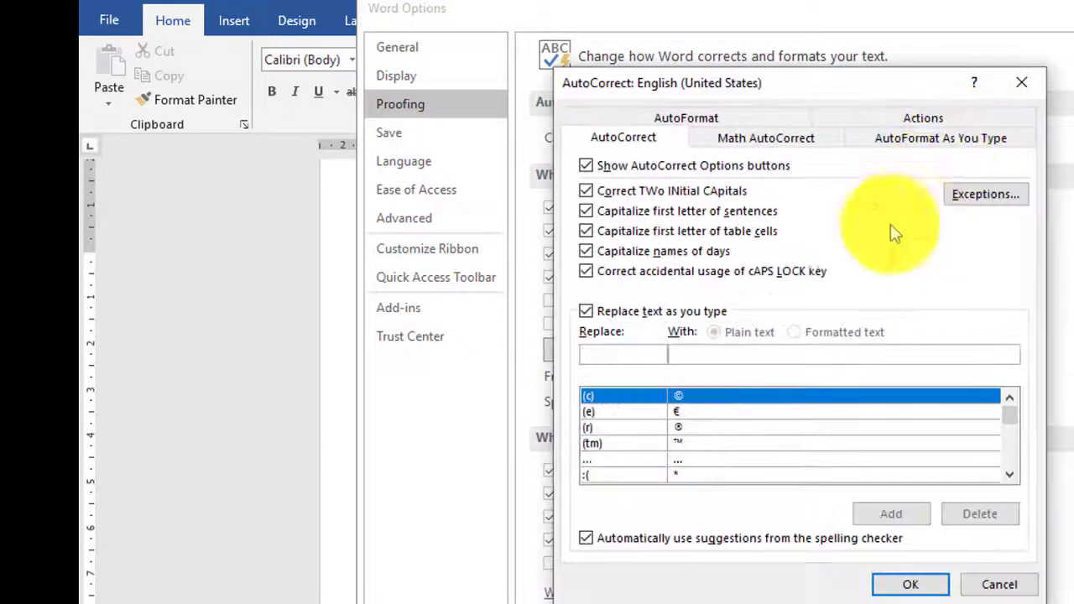
click(586, 311)
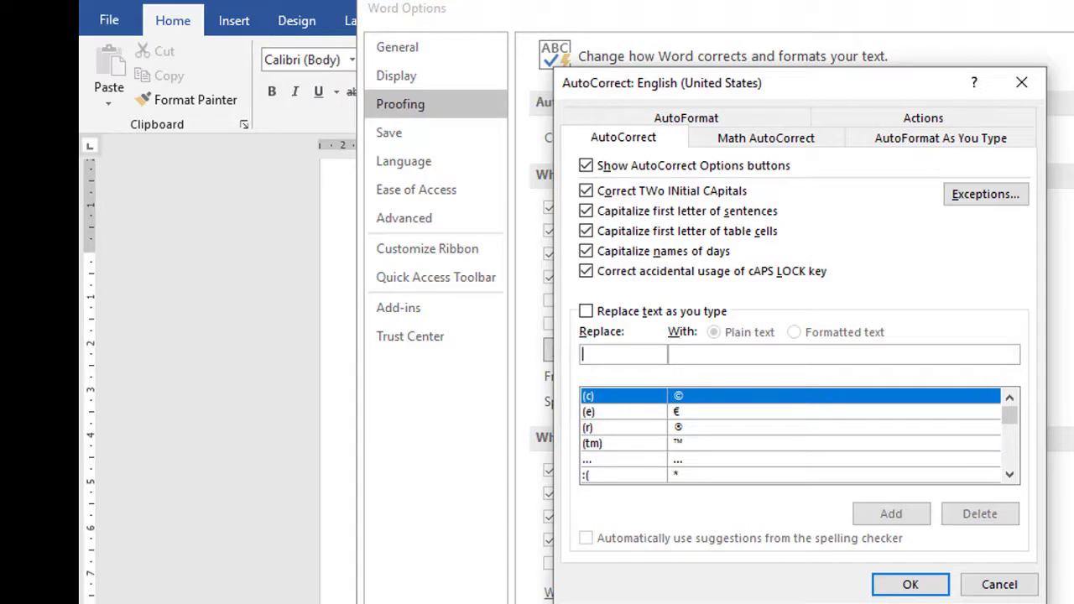
text(BD)
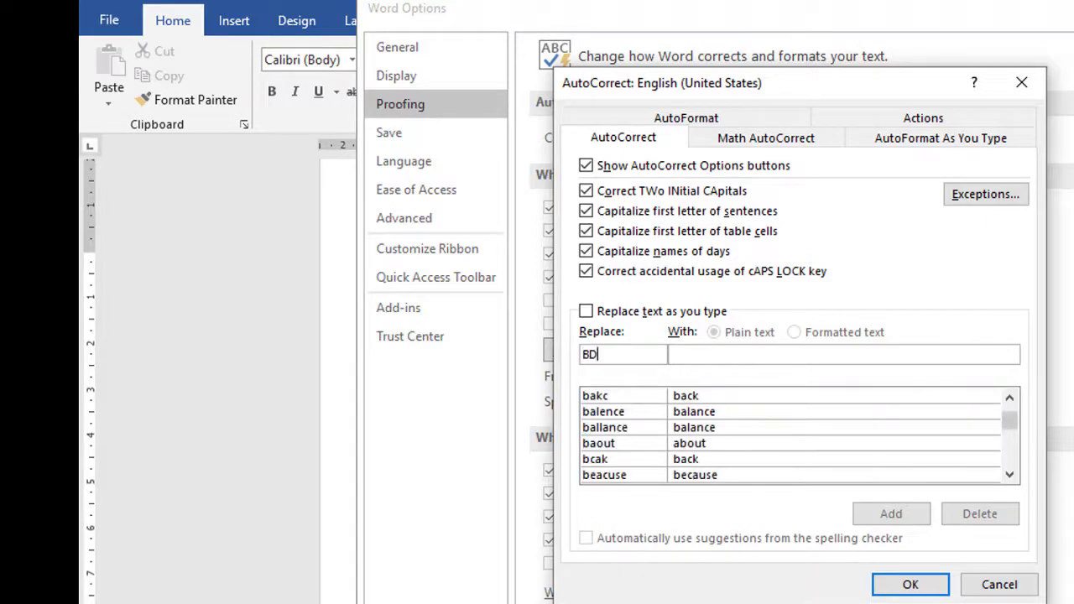
text(L)
key(Tab)
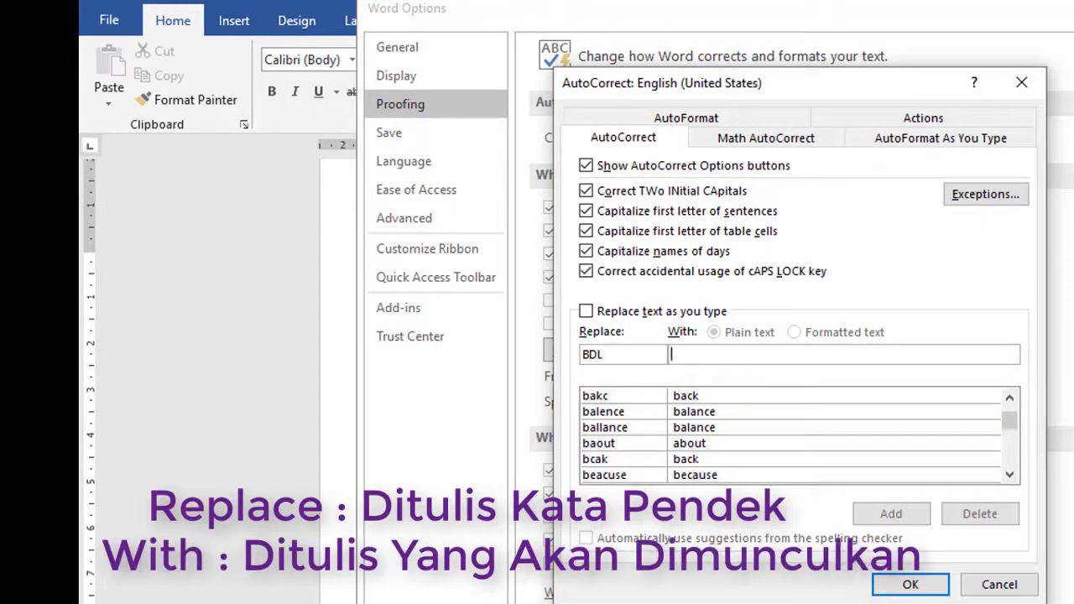
text(B)
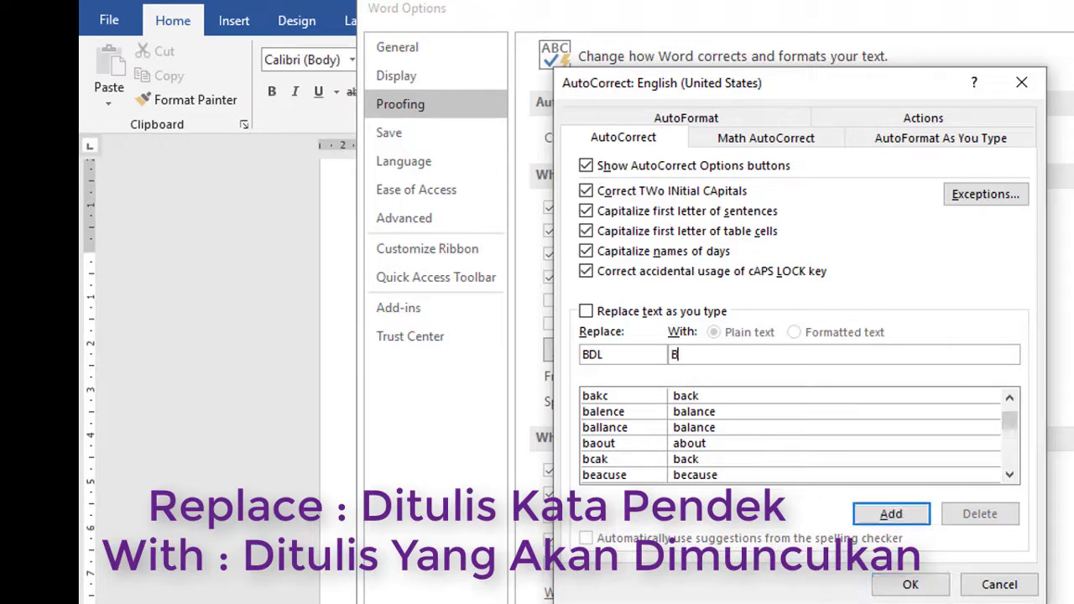
text(andar La)
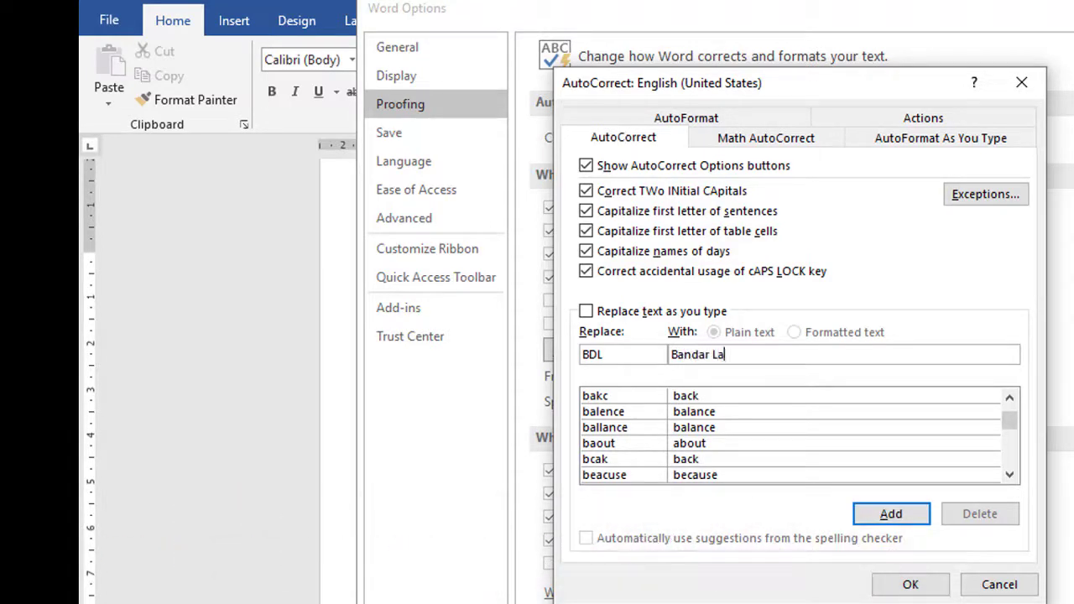
text(mpung)
click(885, 513)
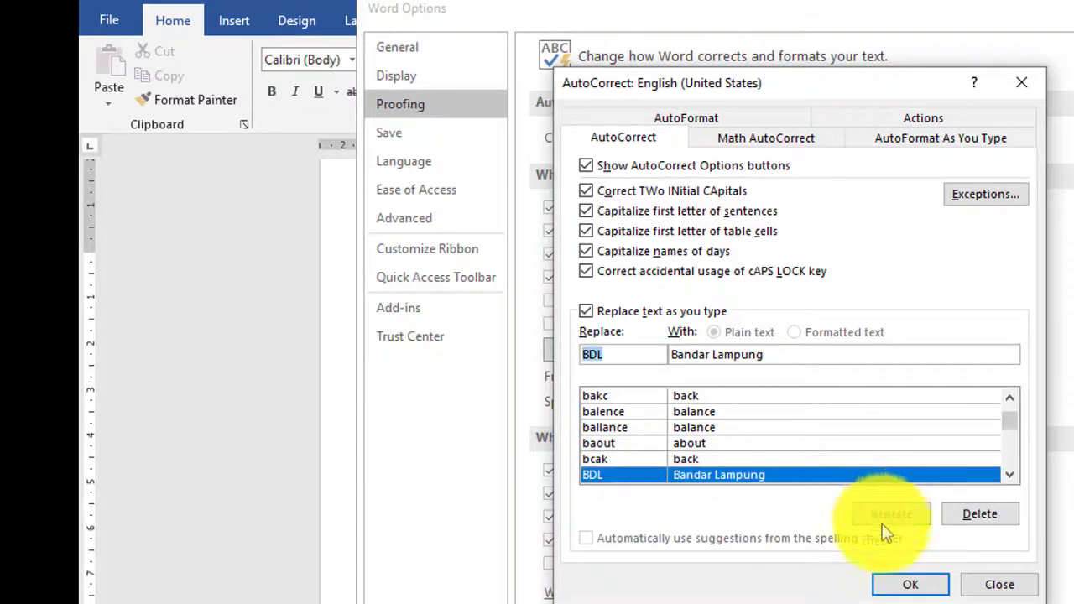
click(918, 587)
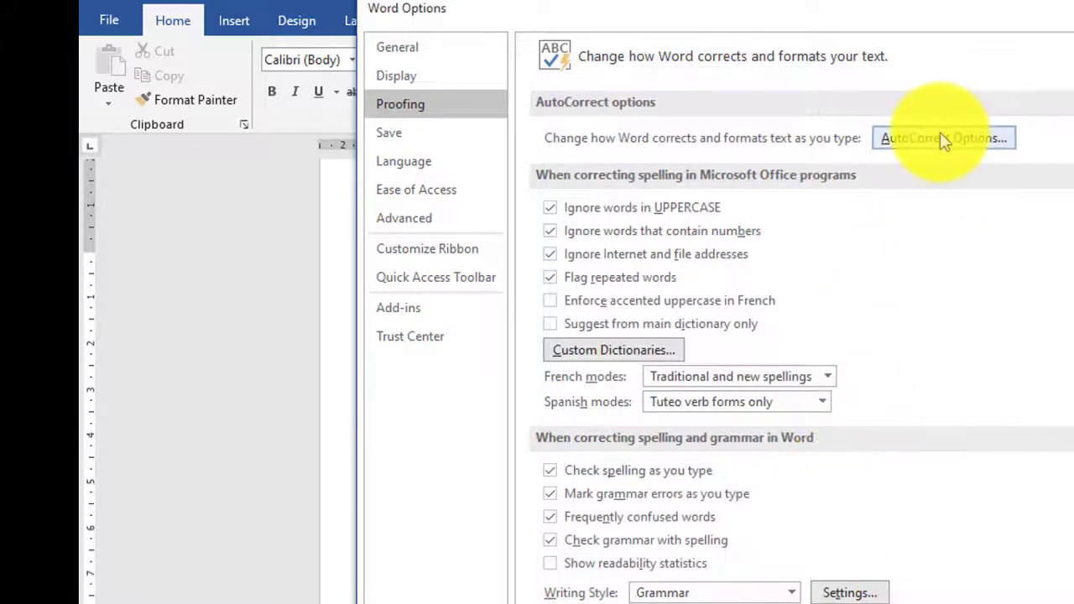
Add an AutoCorrect entry replacing 'Trim' with 'Trimurjo' and close the dialog
click(616, 311)
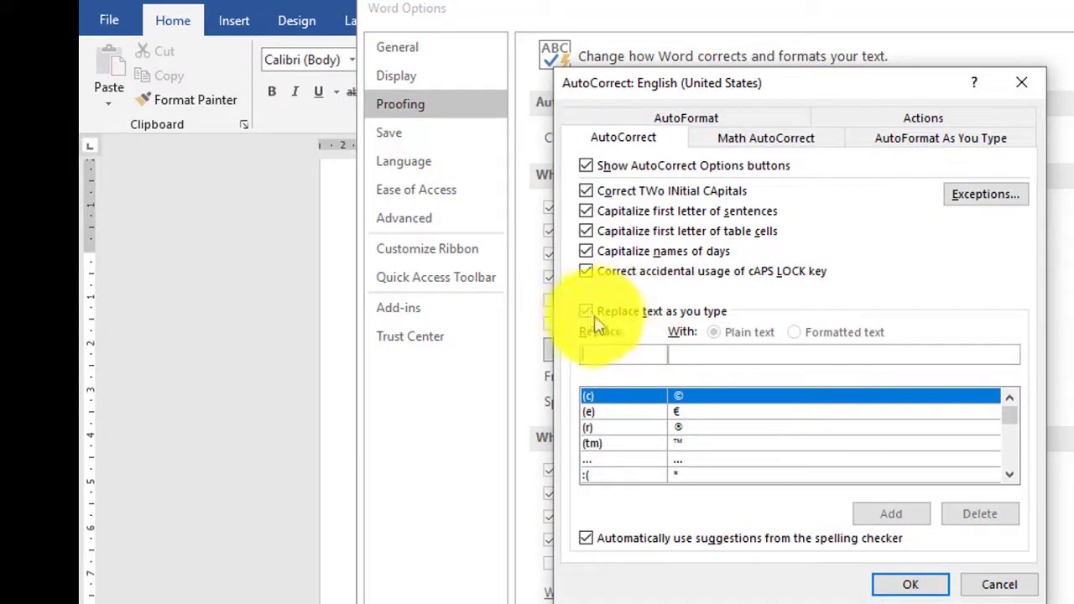
click(611, 354)
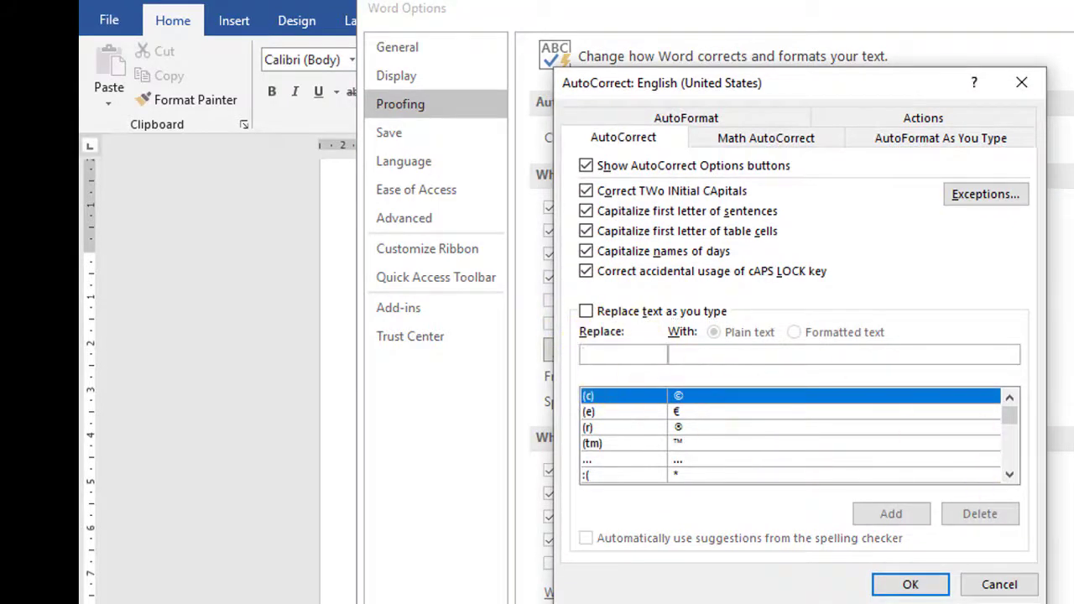
text(Trim)
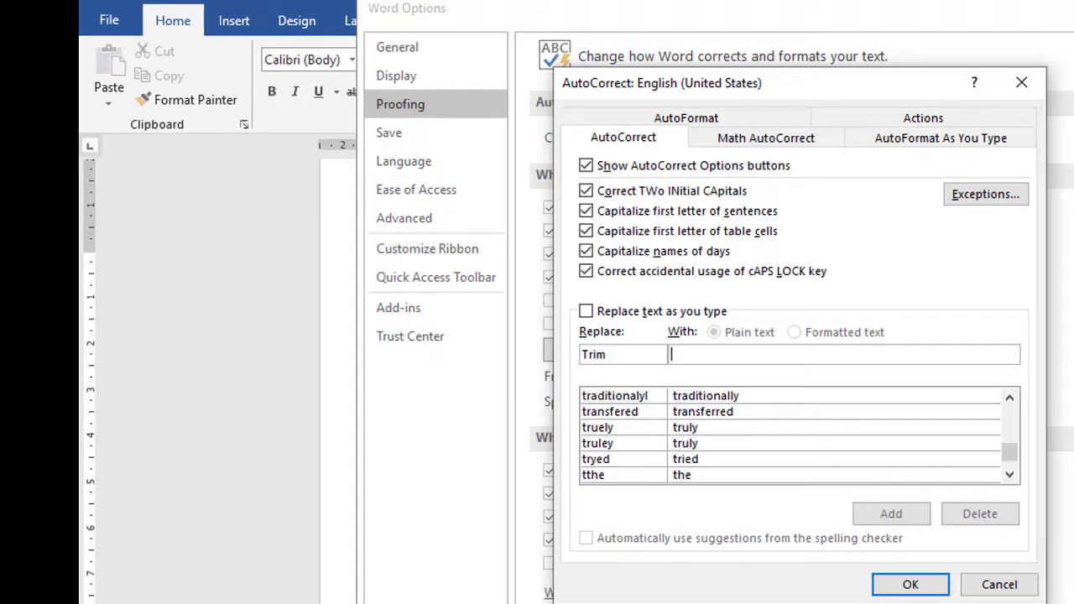
text(Trimurjo)
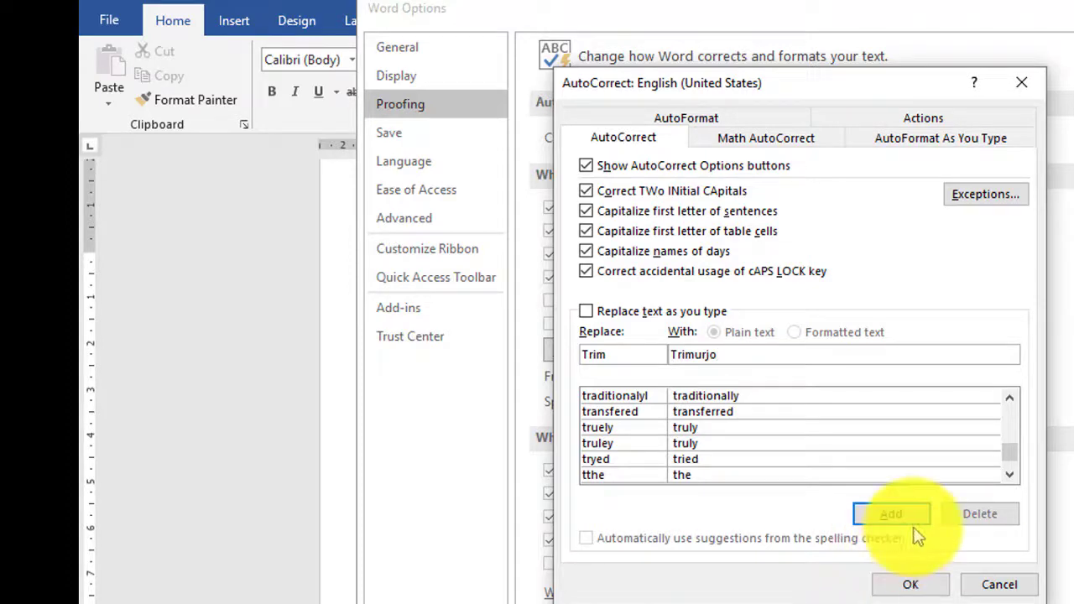
click(891, 513)
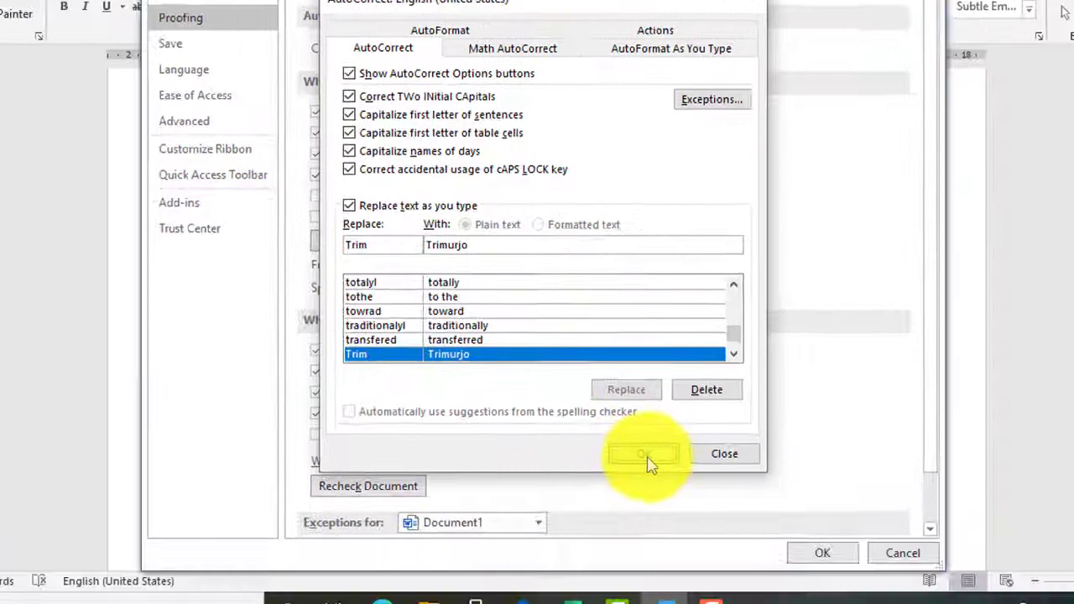
click(651, 464)
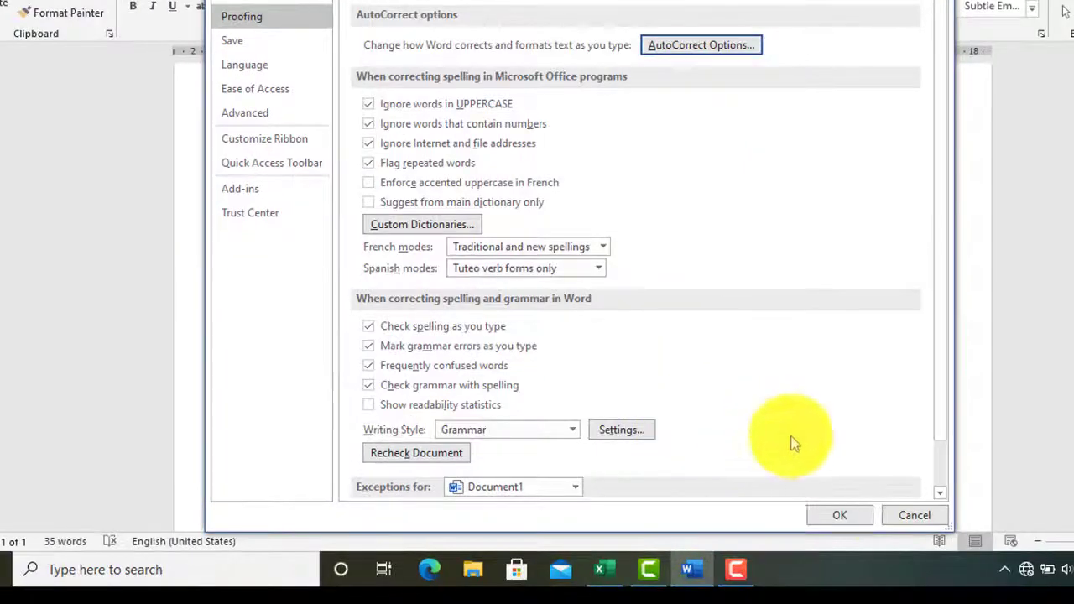
Close Word Options and retype 'Trimurjo' in the letter's Kecamatan address line
click(822, 553)
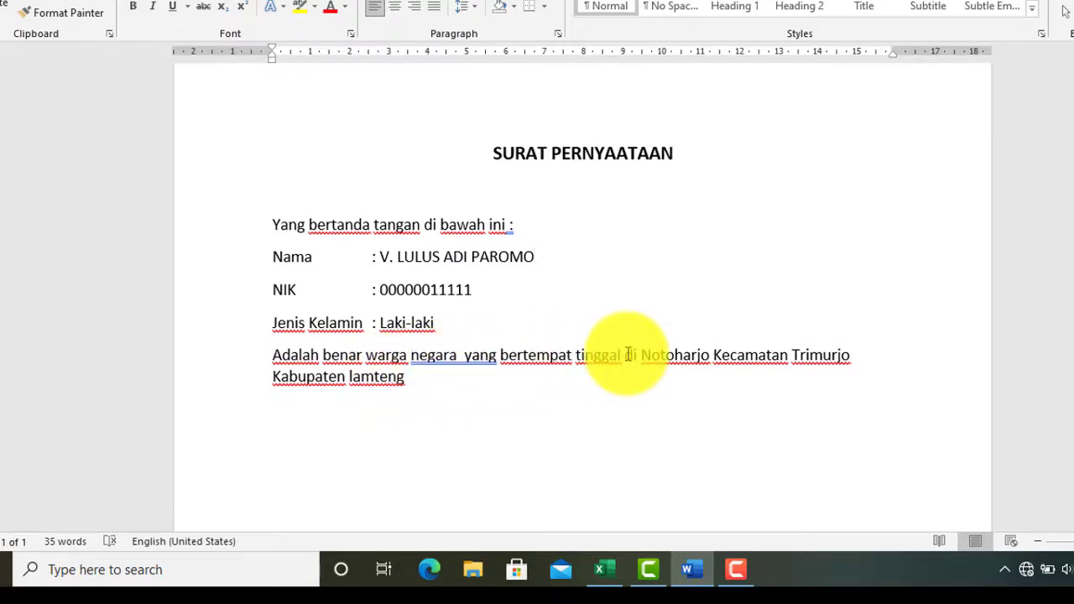
click(854, 355)
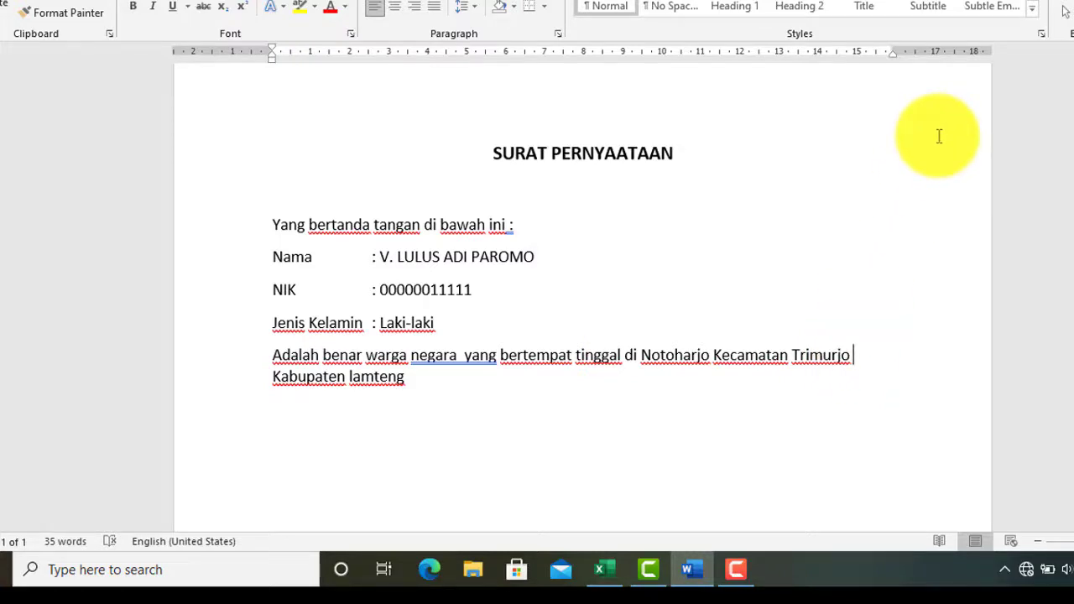
key(BackSpace)
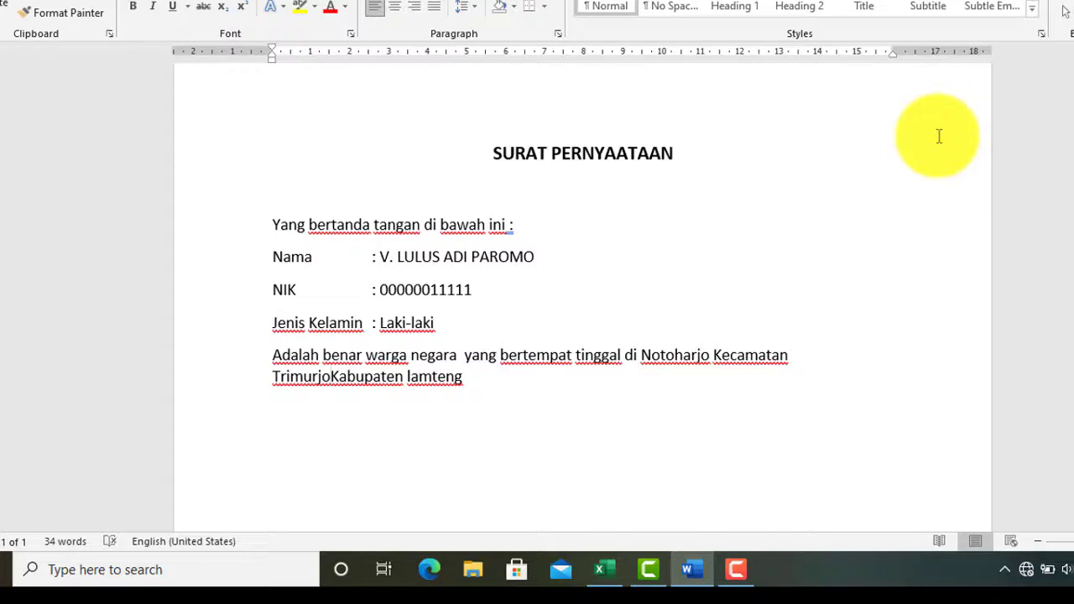
key(BackSpace)
key(BackSpace)
key(BackSpace)
key(BackSpace)
key(BackSpace)
key(BackSpace)
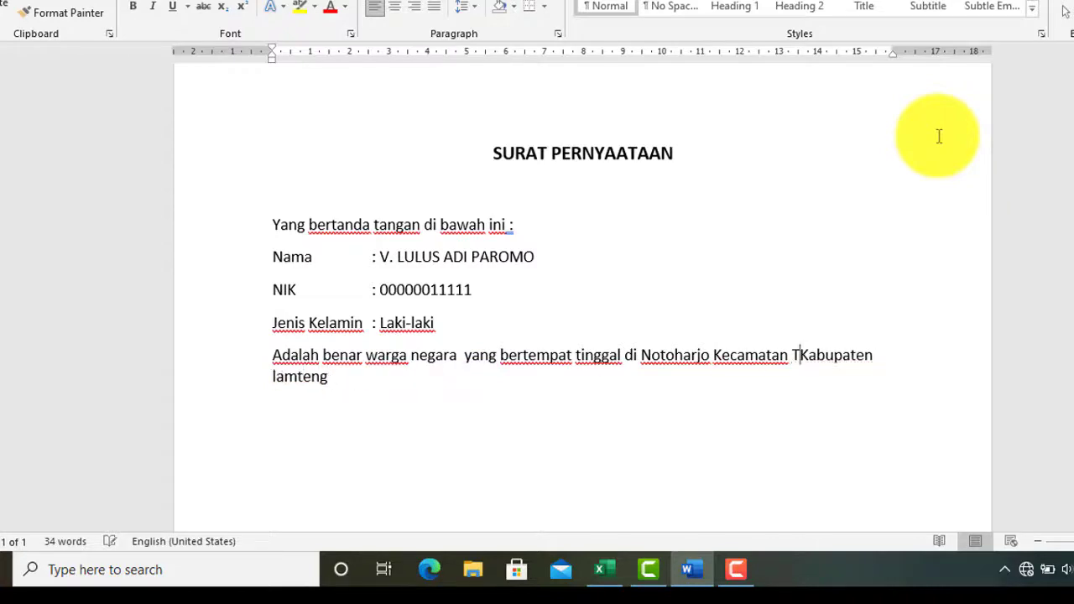
key(BackSpace)
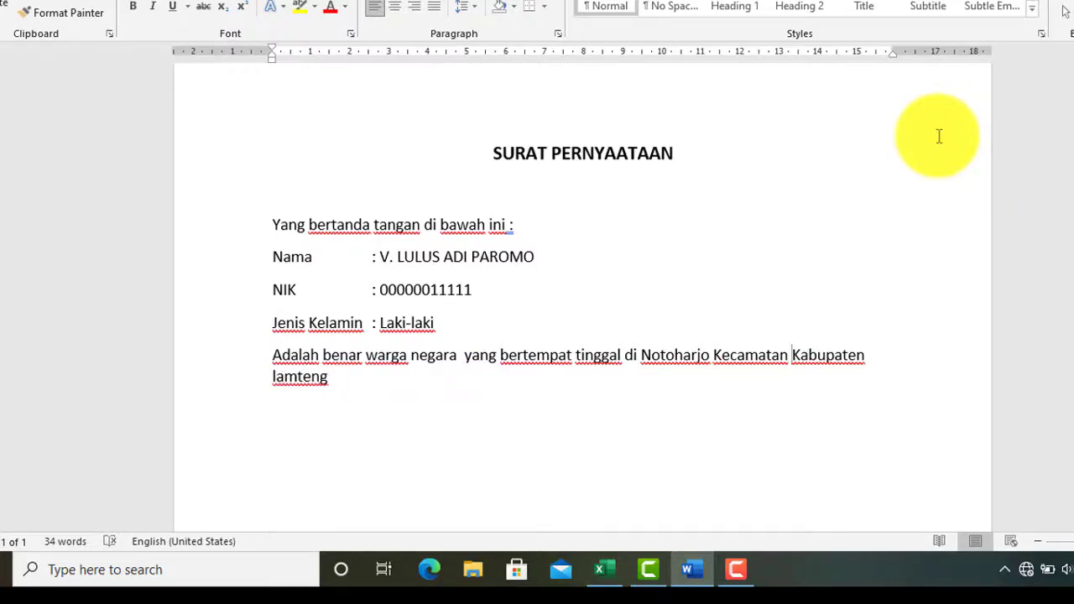
text(Trimurjo)
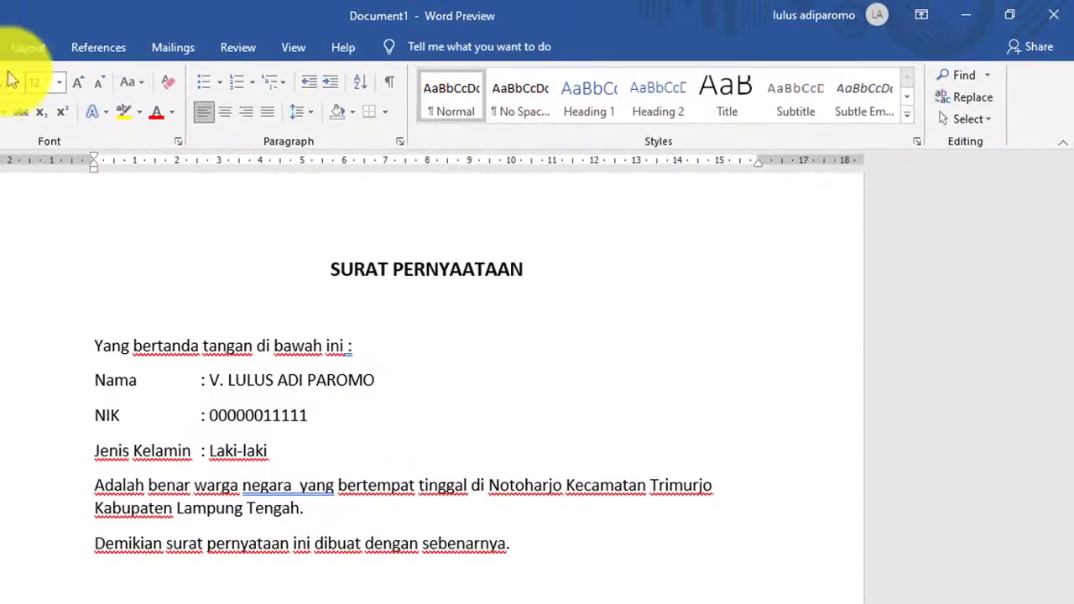
Indent the empty last line of the letter six steps to the right
click(338, 89)
click(338, 89)
click(339, 89)
click(338, 88)
click(337, 89)
click(336, 89)
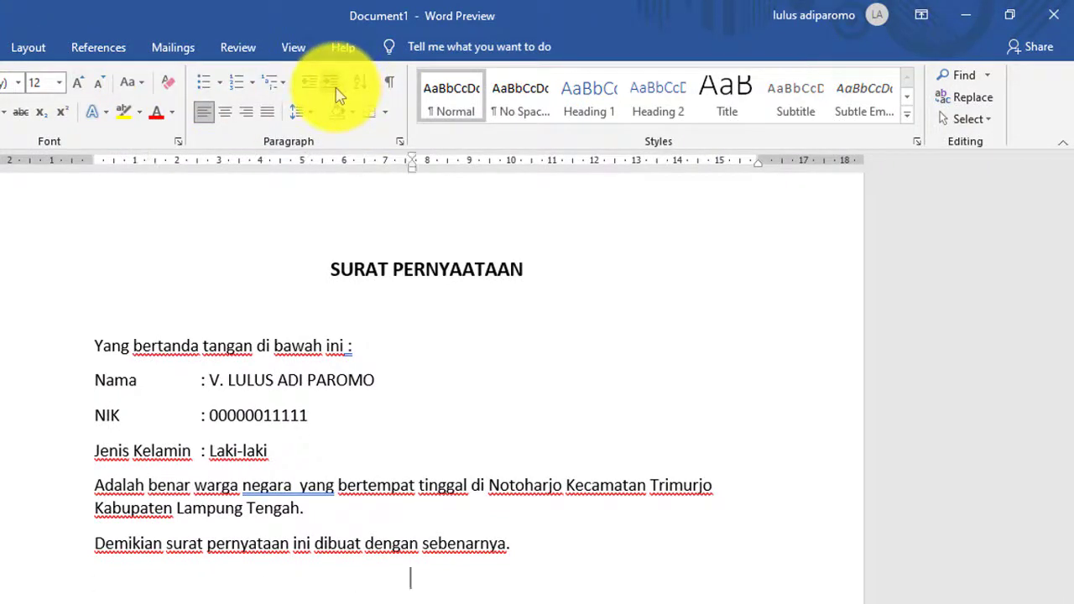
click(338, 89)
click(339, 91)
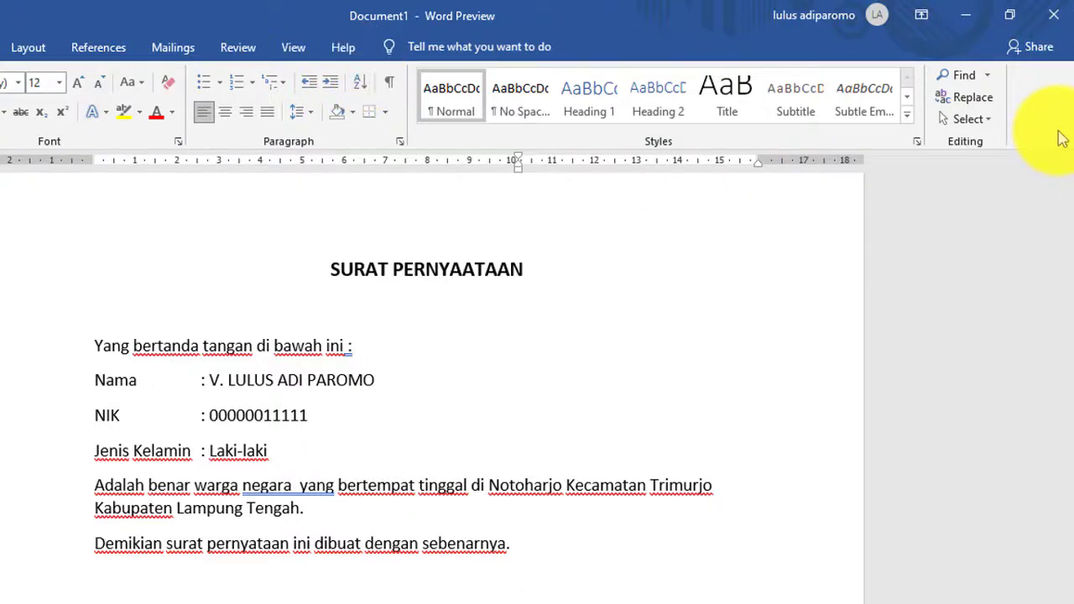
Type the place-date line 'Bandar Lampung , 01 Januari 2020', reducing its indent one step
text(Bdl)
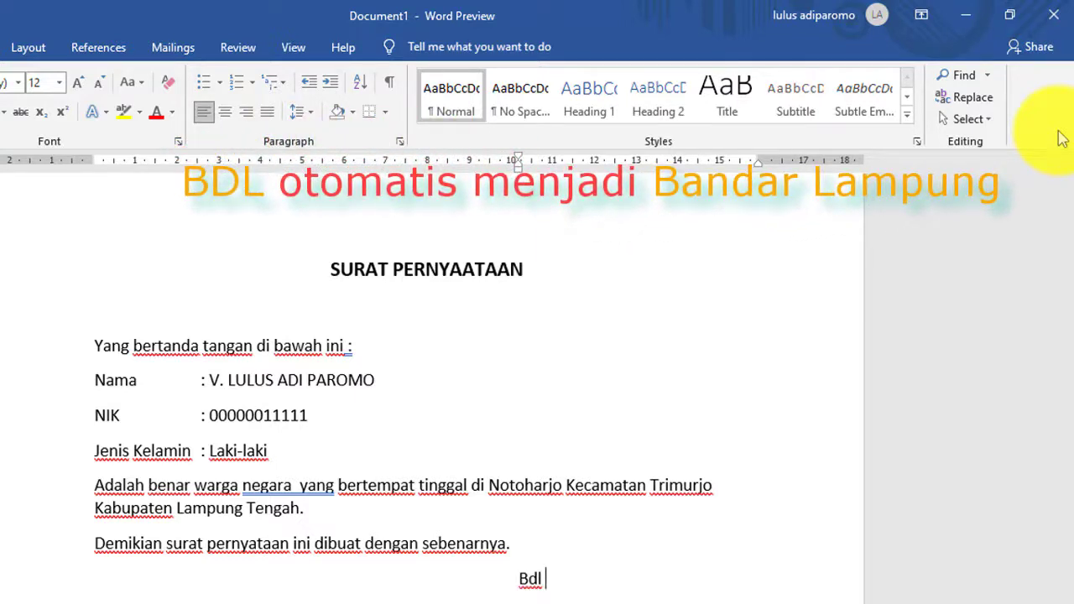
key(BackSpace)
key(BackSpace)
key(BackSpace)
text(DL )
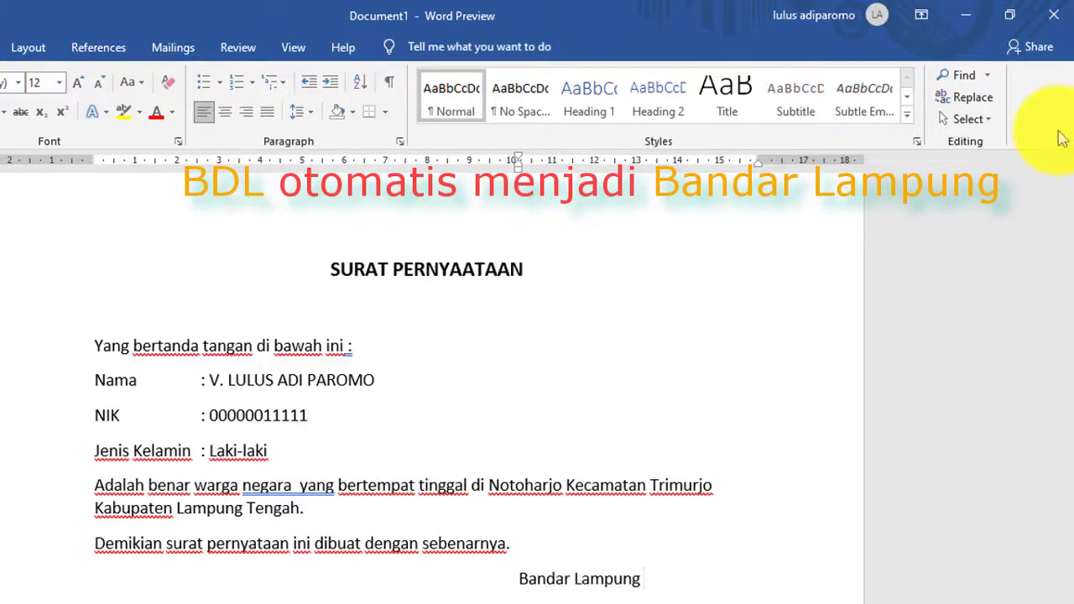
text(, )
text(01 J)
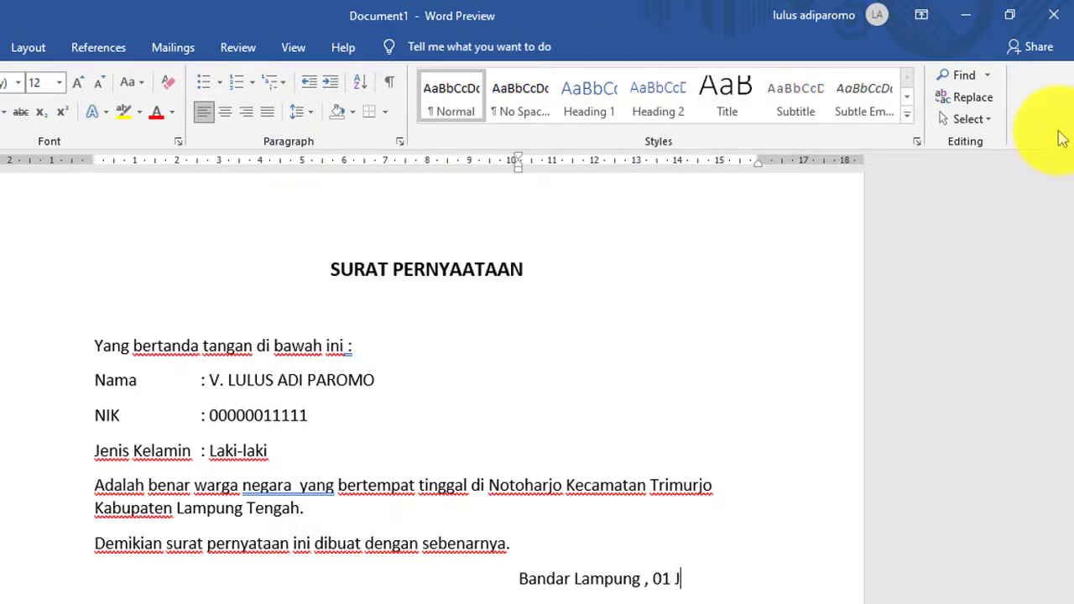
text(anuari )
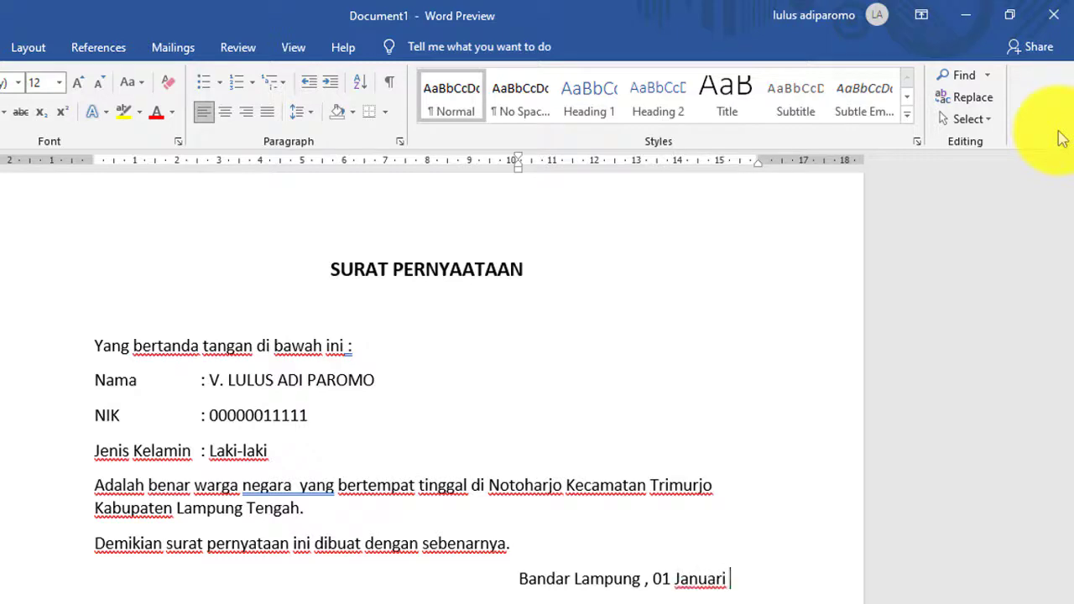
text(020)
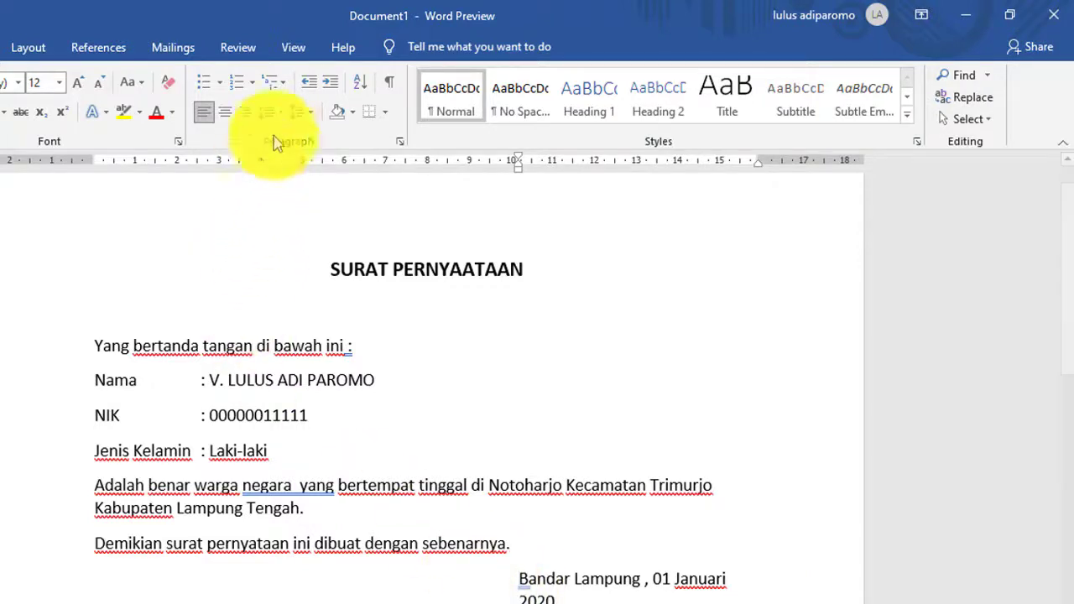
click(306, 87)
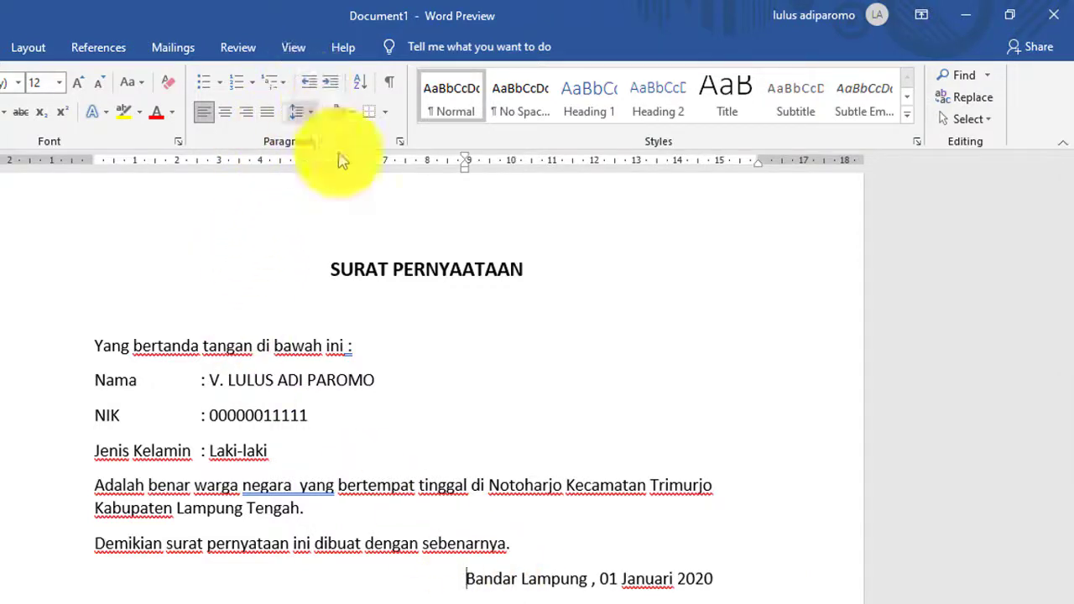
click(741, 572)
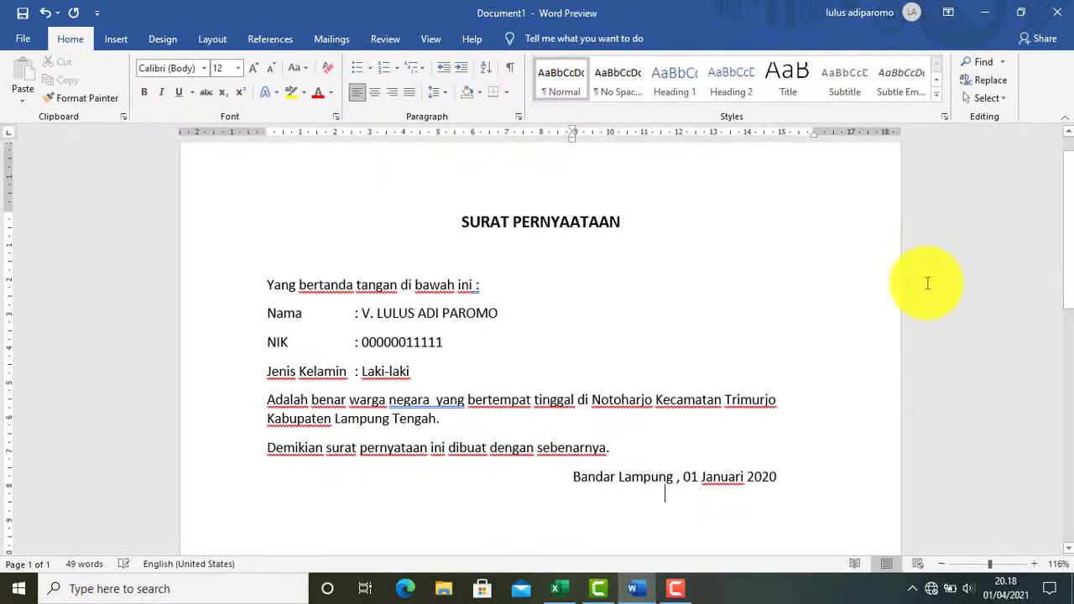
Leave blank lines below the date and type the signer's full name
key(Return)
scroll(927, 284, down, 1)
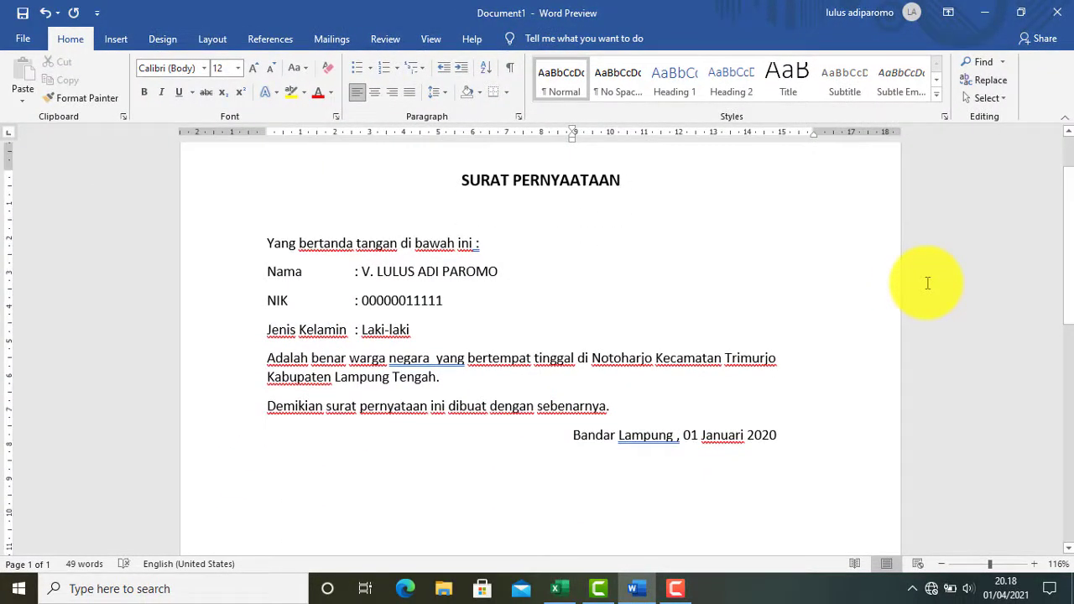
text(v. )
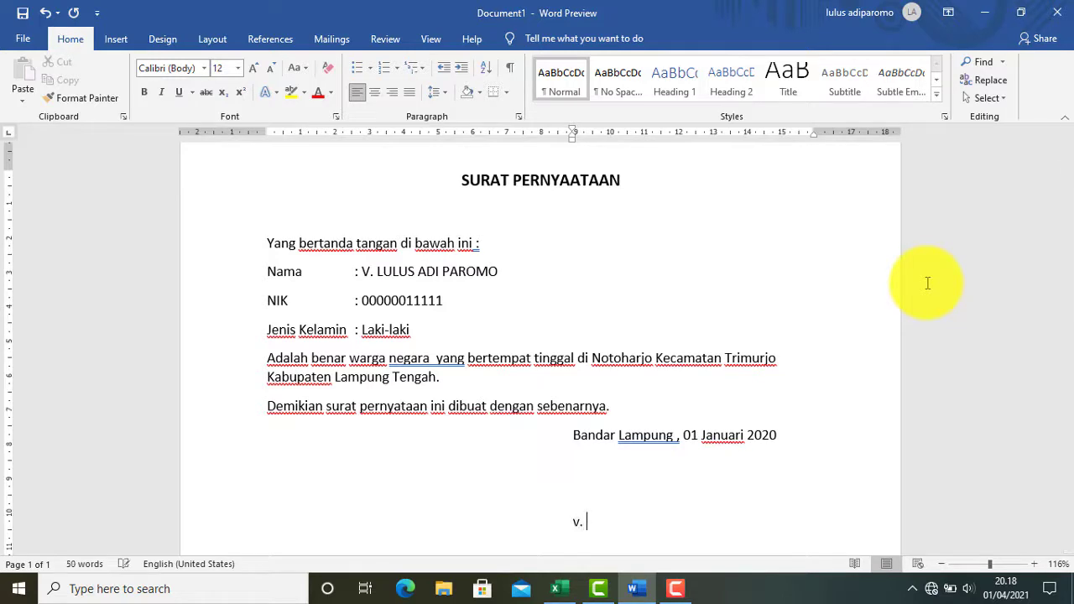
text(lu)
text(d)
key(BackSpace)
key(BackSpace)
key(BackSpace)
key(BackSpace)
key(BackSpace)
key(BackSpace)
key(BackSpace)
key(BackSpace)
text(Lulus A)
text(di P)
text(aromo)
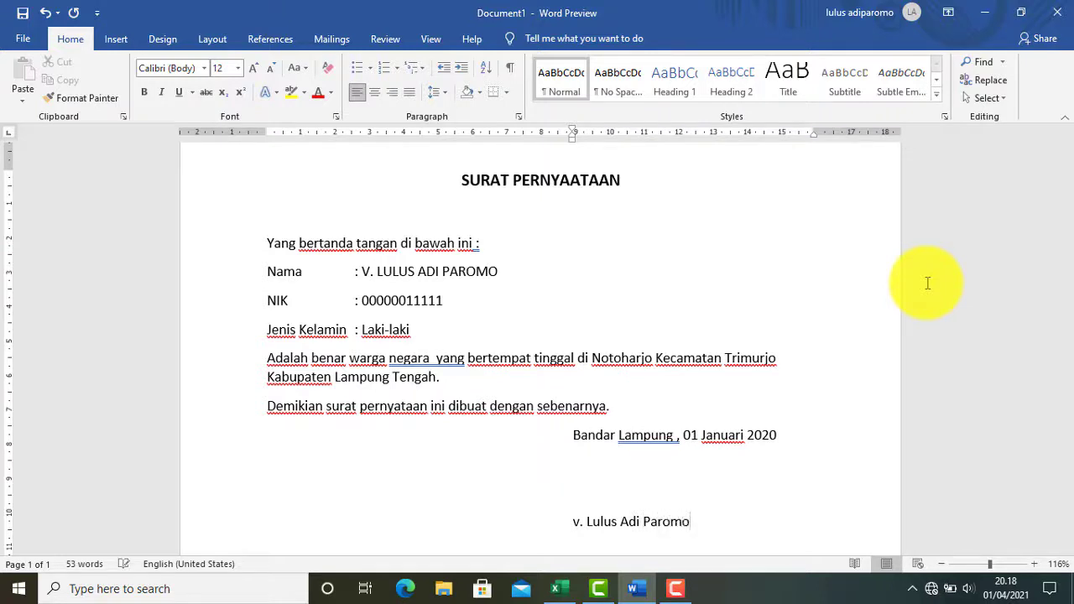